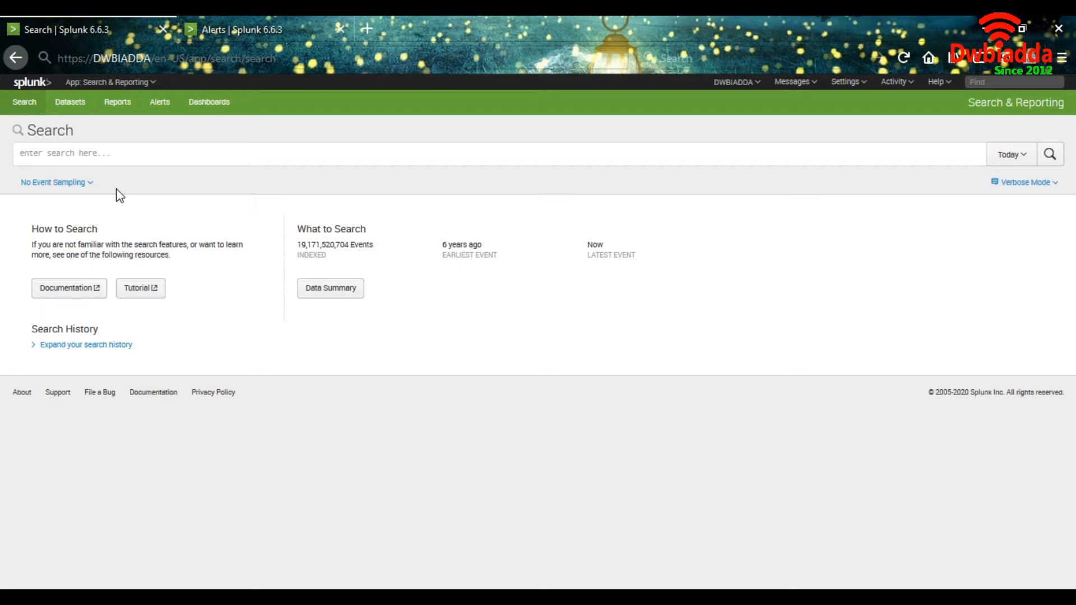
Run a search for index="*2014*t" over today's events.
{"action": "left_click", "coordinate": [148, 150]}
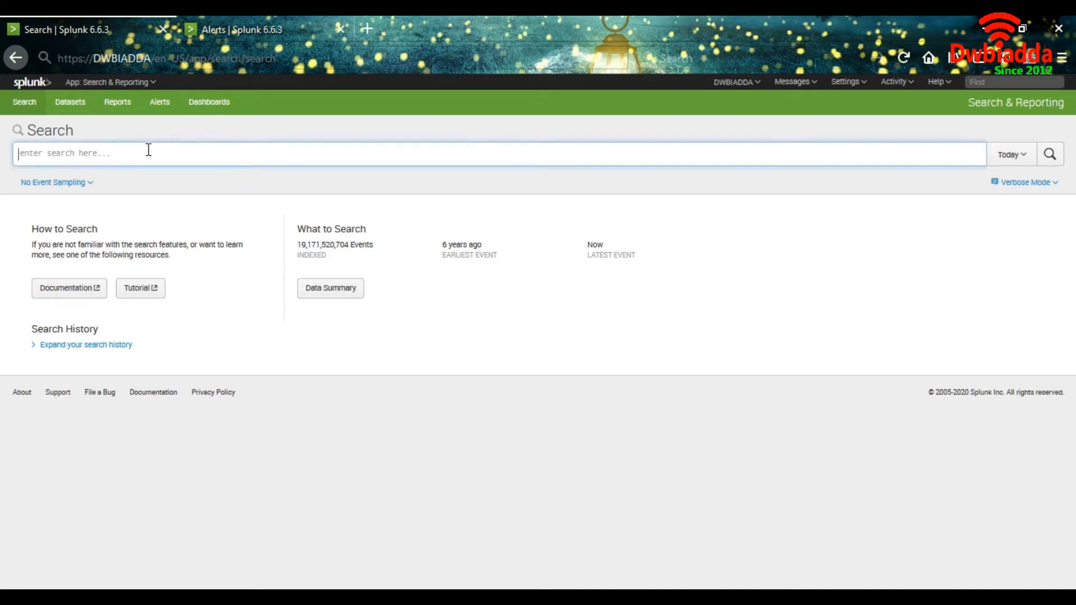
{"action": "type", "text": "index=\"*"}
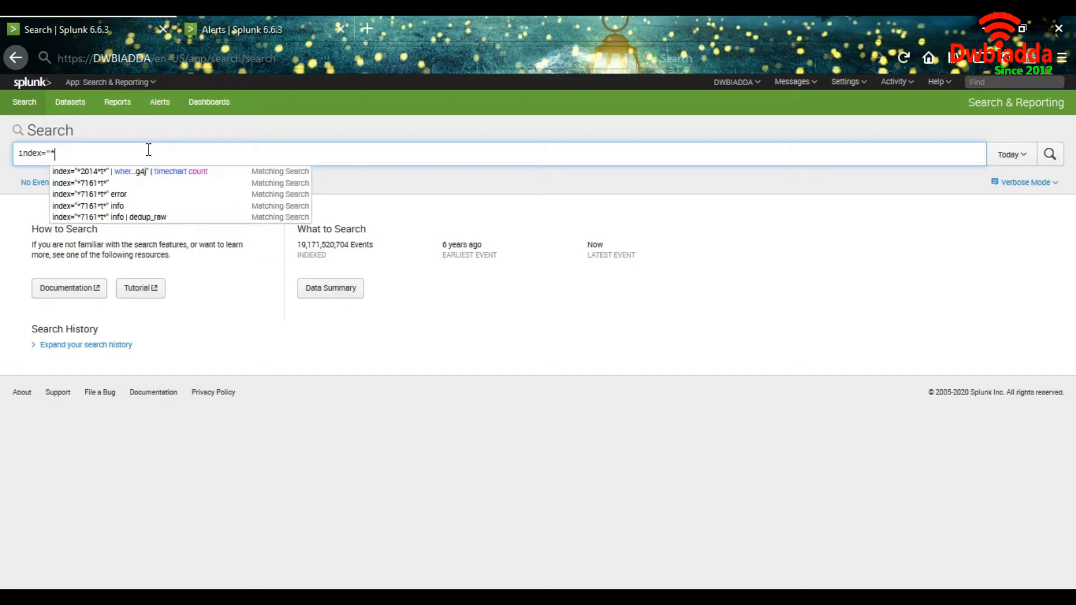
{"action": "type", "text": "2014"}
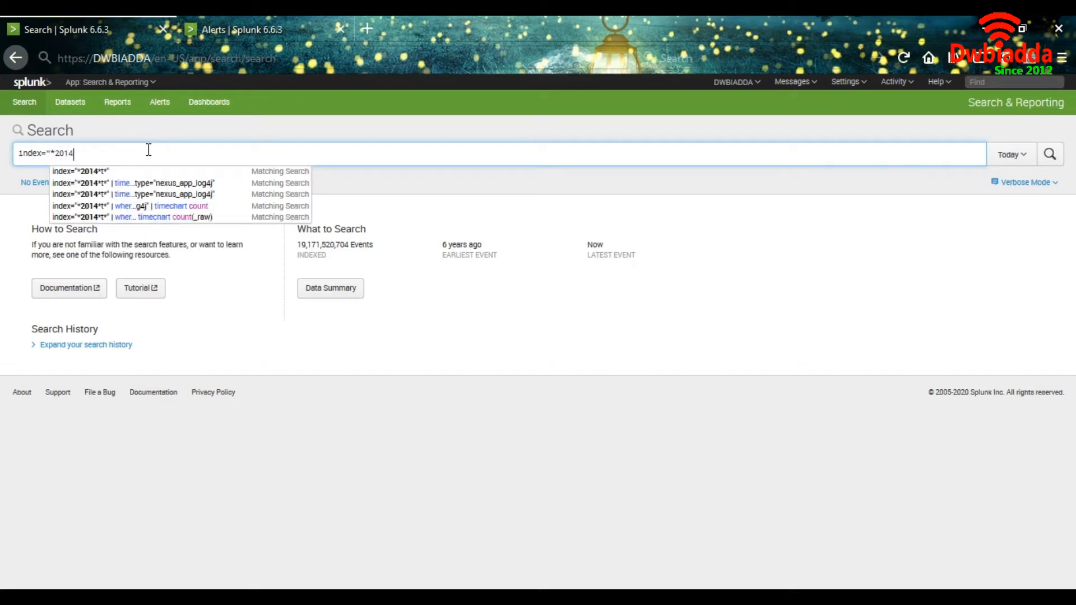
{"action": "type", "text": "*t\""}
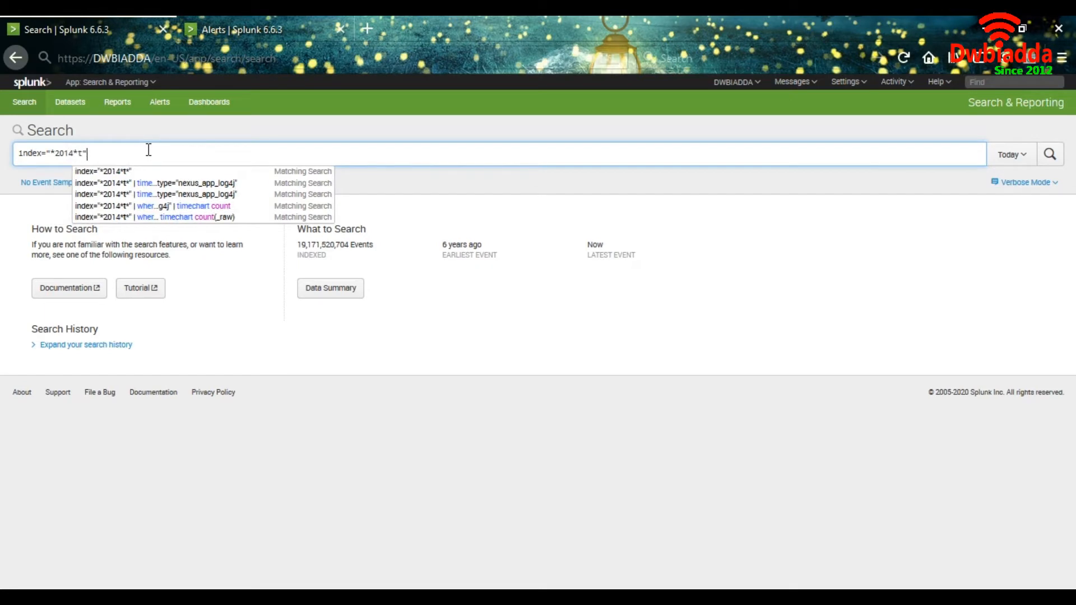
{"action": "key", "text": "Return"}
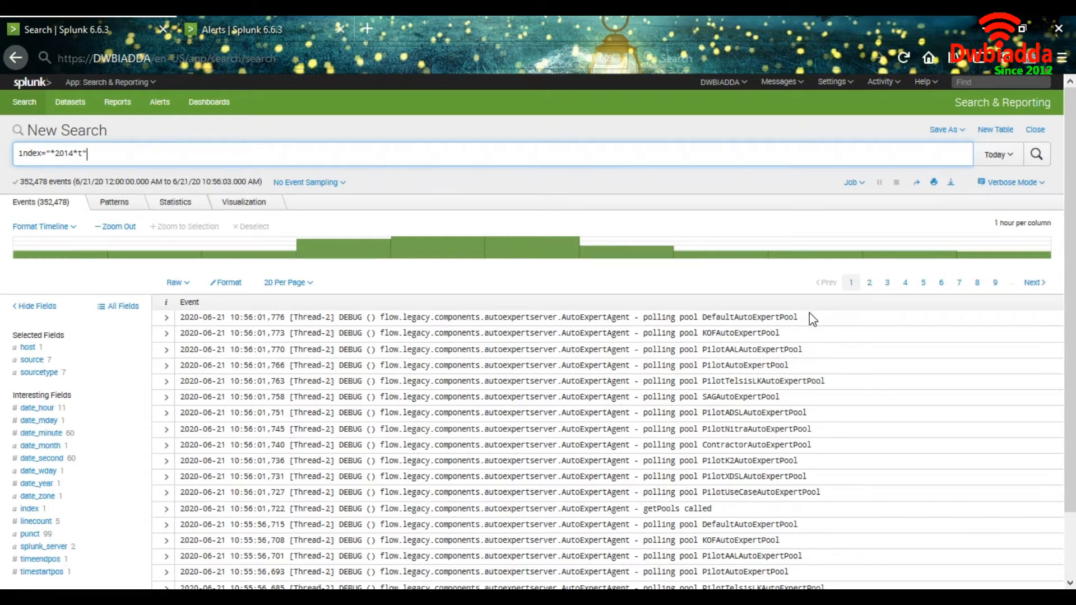
Narrow the search by adding the quoted phrase "polling pool KOFAutoExpertPool" from the event list, and run it again.
{"action": "left_click_drag", "start_coordinate": [779, 334], "coordinate": [643, 336]}
{"action": "key", "text": "ctrl+c"}
{"action": "left_click", "coordinate": [337, 155]}
{"action": "type", "text": "\""}
{"action": "key", "text": "ctrl+v"}
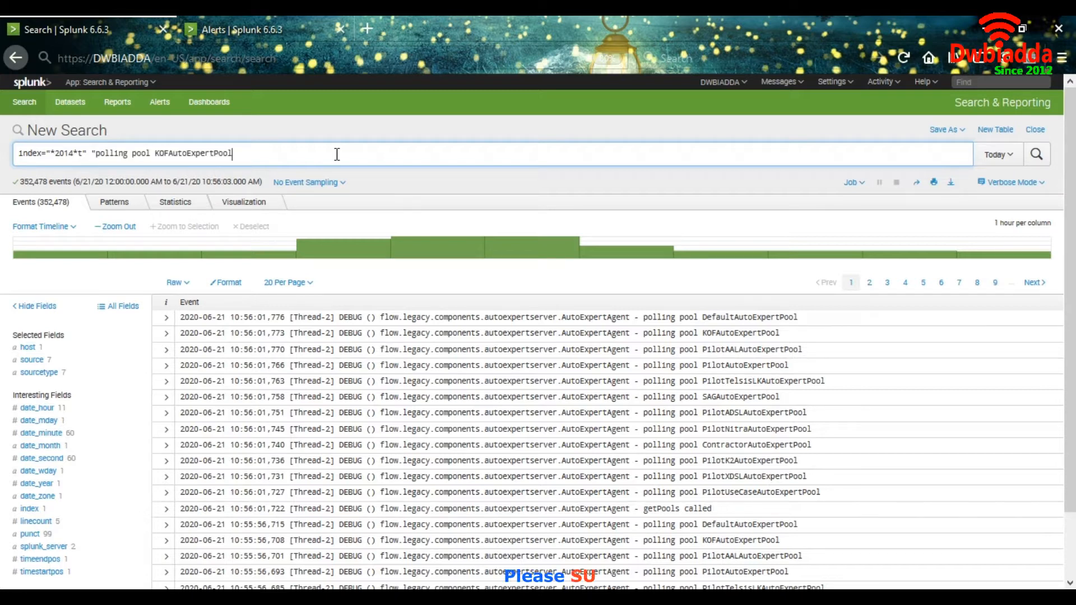
{"action": "type", "text": "\""}
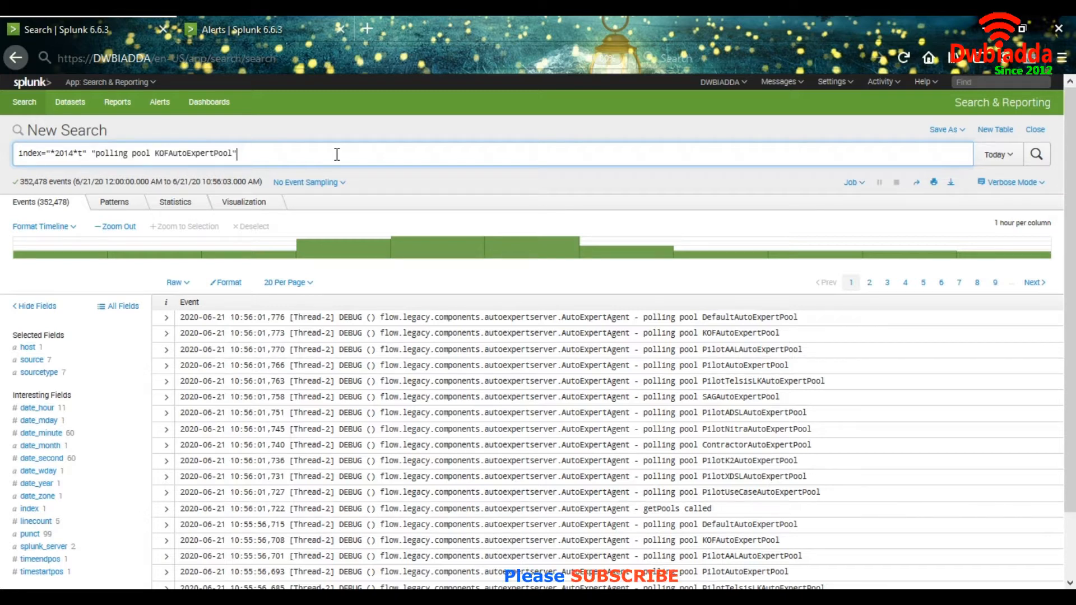
{"action": "left_click", "coordinate": [1035, 154]}
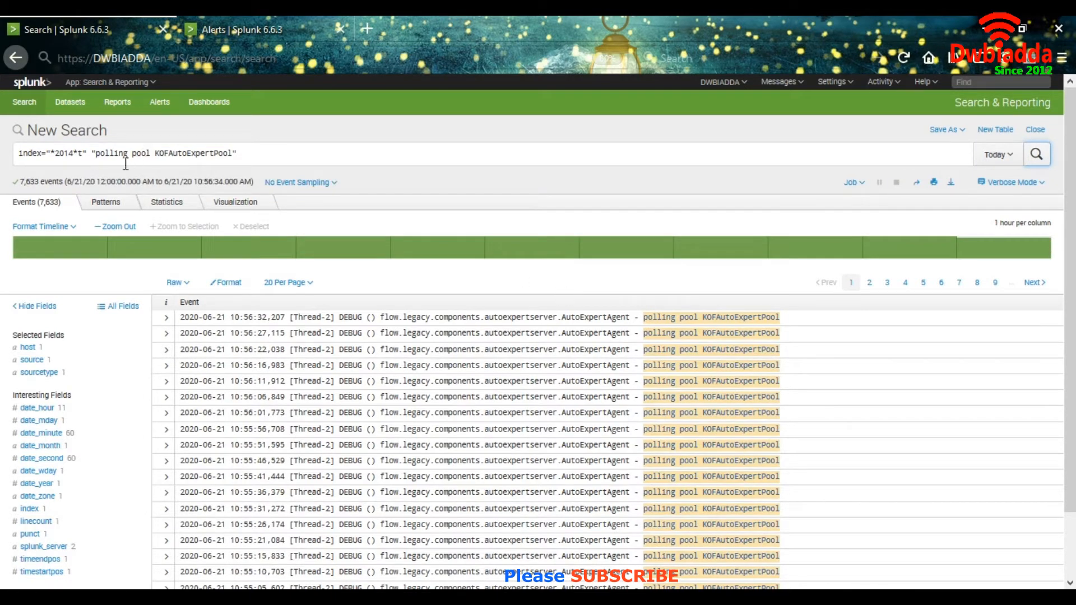
{"action": "left_click", "coordinate": [271, 152]}
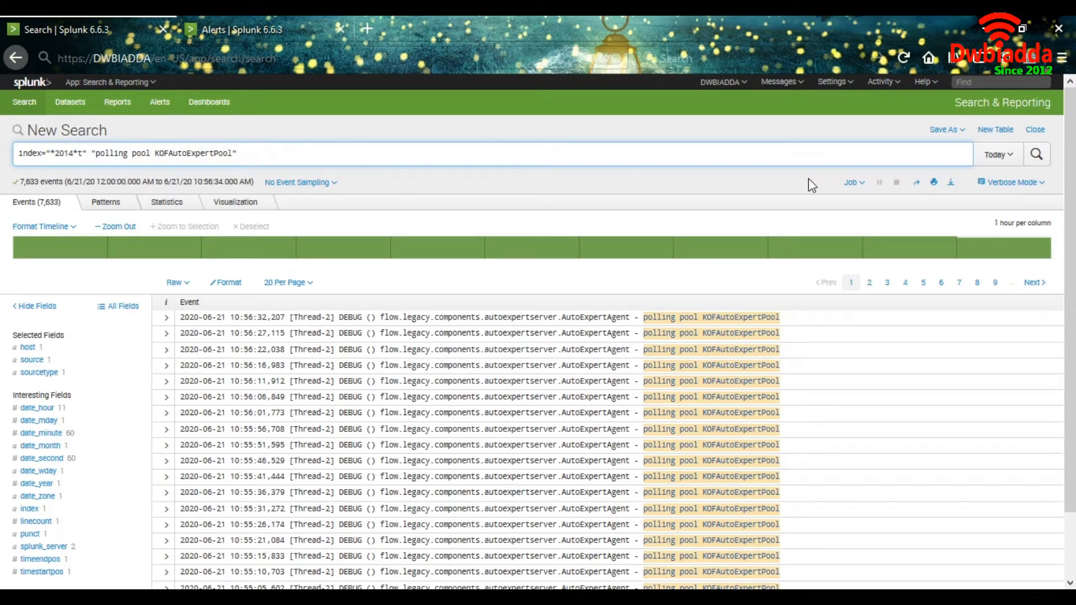
Start saving the search as an alert titled "Test Alert Polling Pool KOF", leaving the description empty.
{"action": "left_click", "coordinate": [952, 131]}
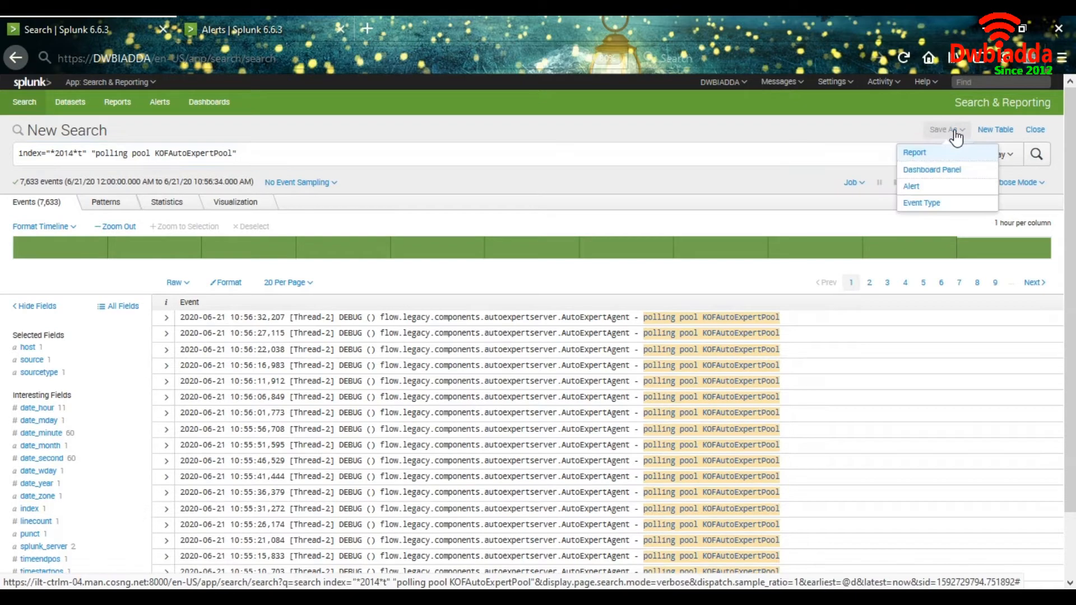
{"action": "left_click", "coordinate": [919, 186]}
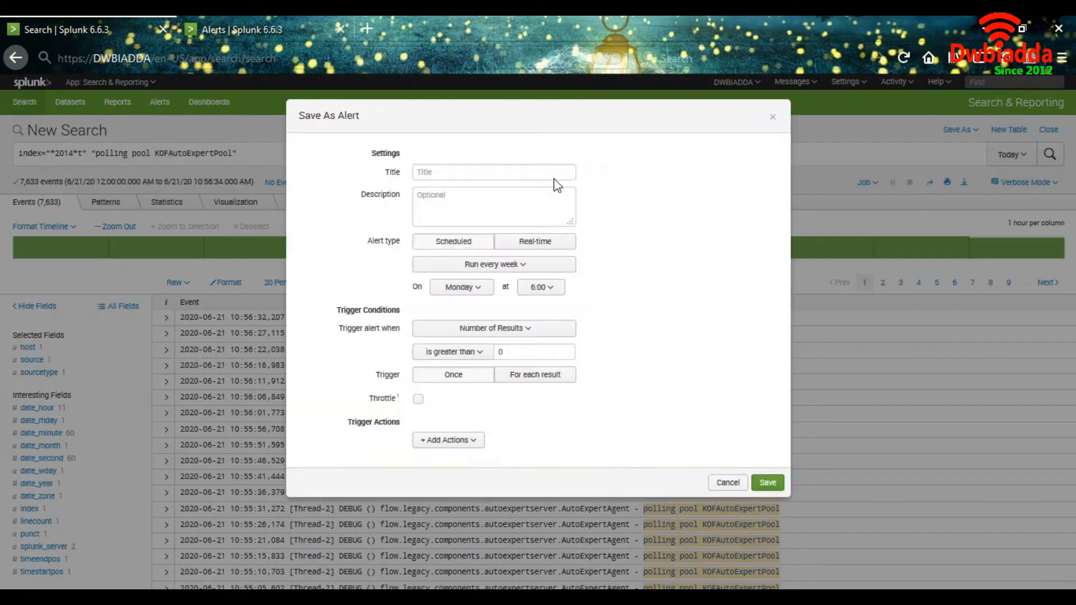
{"action": "left_click", "coordinate": [443, 170]}
{"action": "type", "text": "T"}
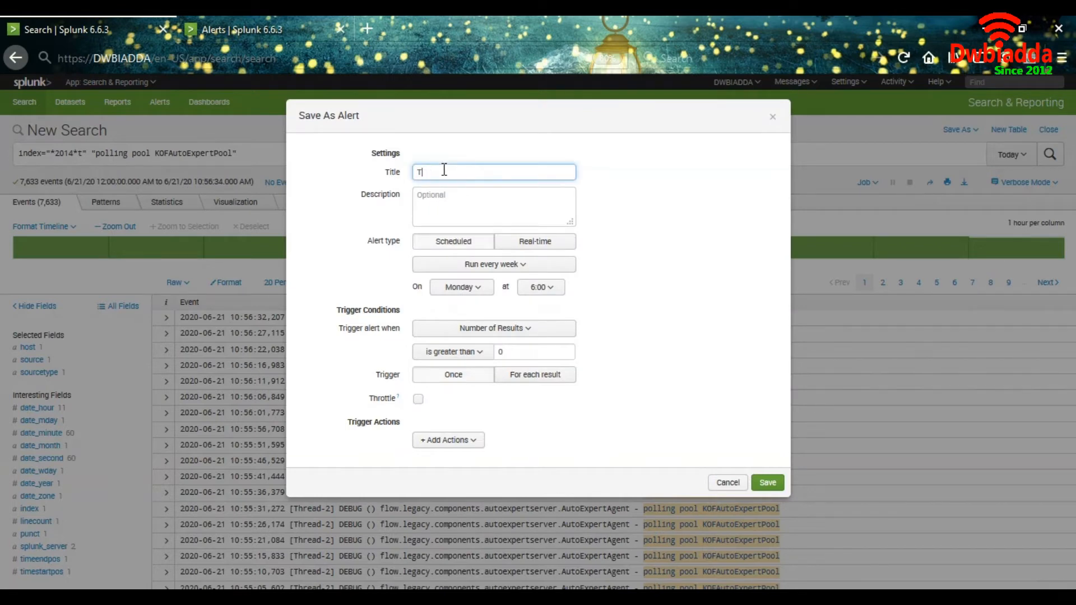
{"action": "type", "text": "est Alert Polling Pool KOF"}
{"action": "left_click", "coordinate": [450, 198]}
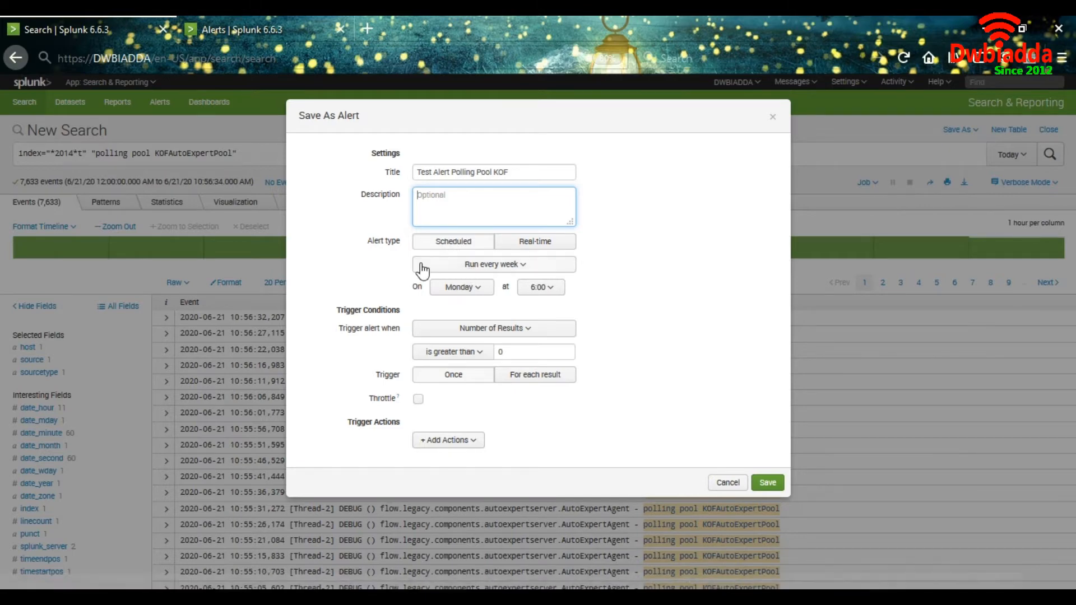
Set the alert to run on a cron schedule with a time range from -10m@m to now.
{"action": "left_click", "coordinate": [501, 272]}
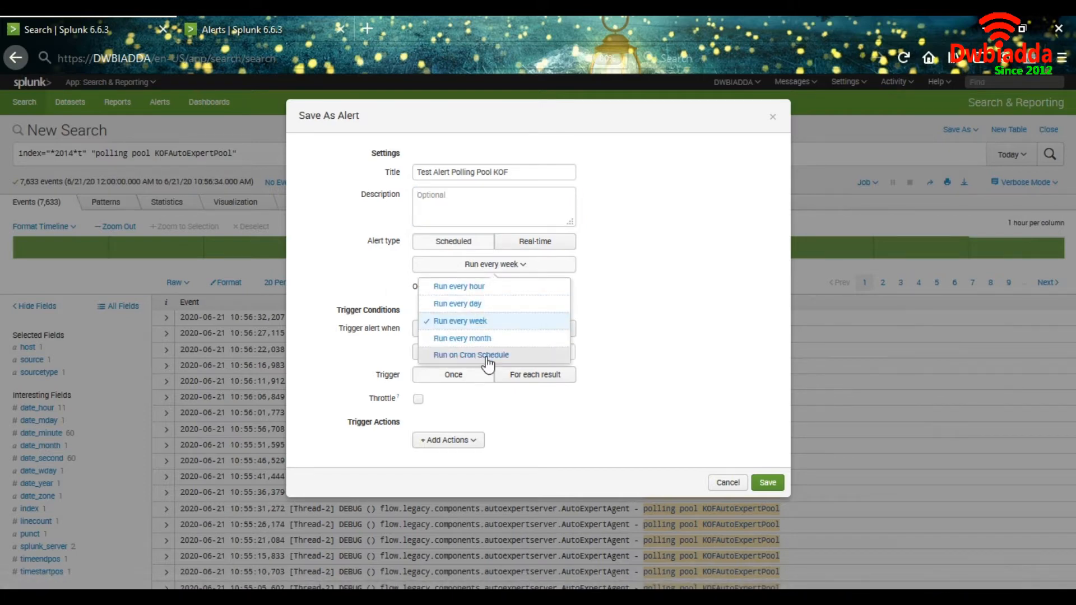
{"action": "left_click", "coordinate": [486, 358]}
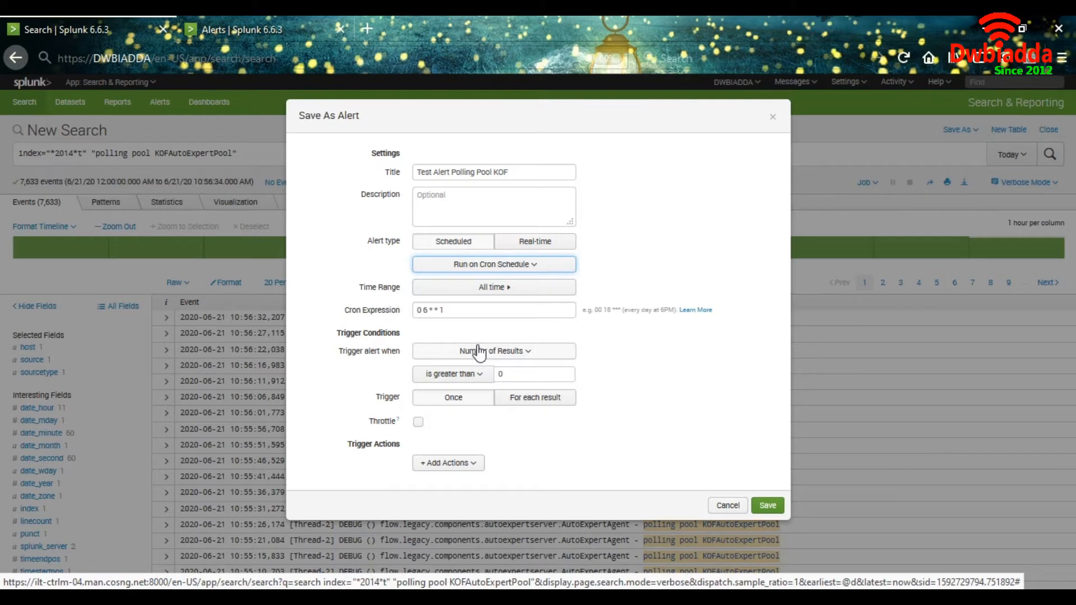
{"action": "left_click", "coordinate": [483, 293]}
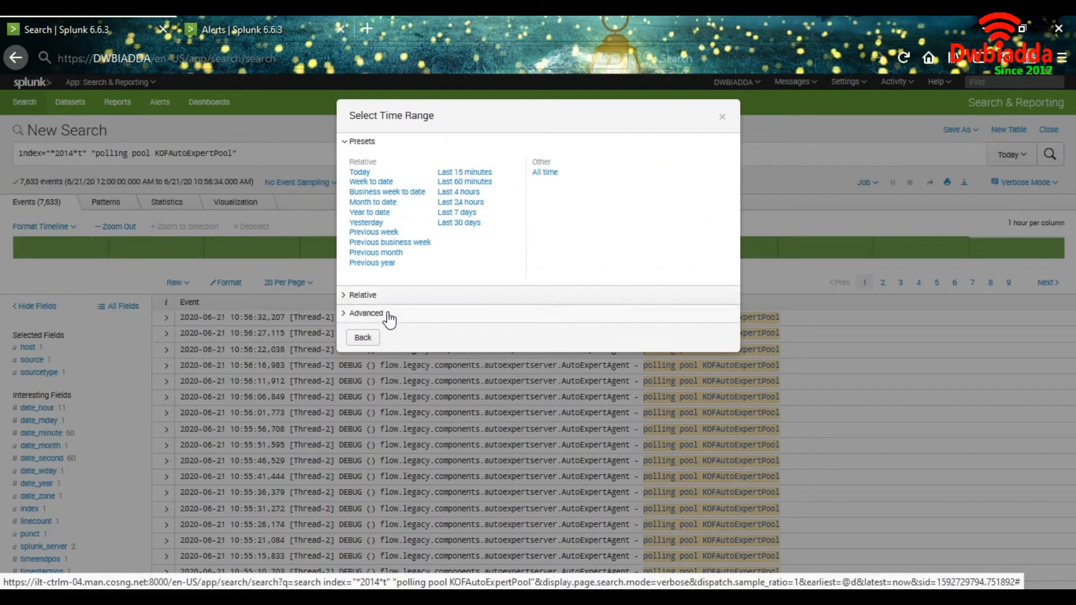
{"action": "left_click", "coordinate": [388, 315]}
{"action": "left_click", "coordinate": [409, 215]}
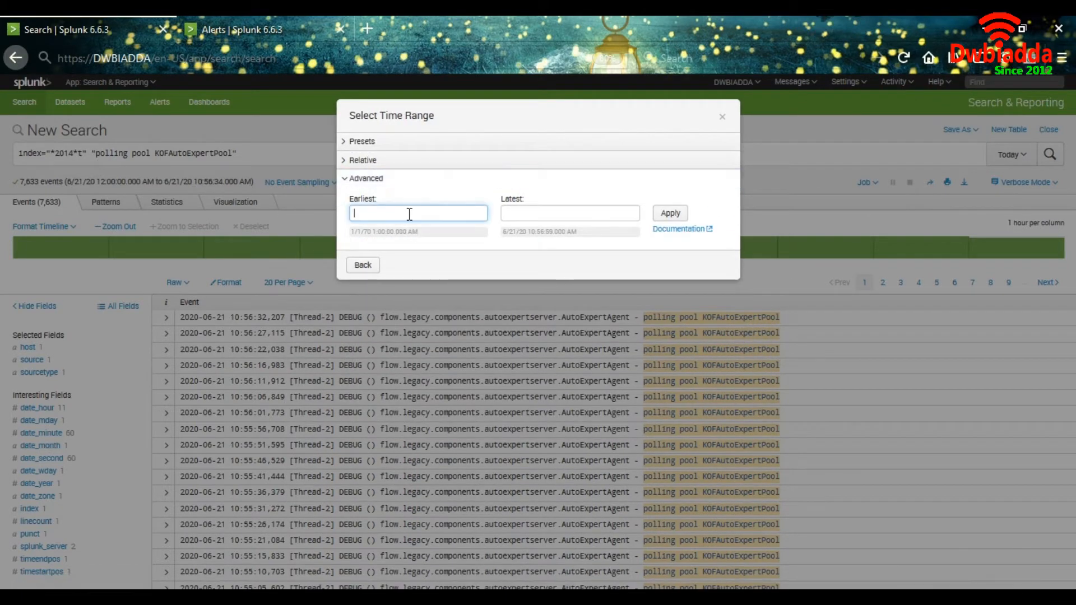
{"action": "type", "text": "-10m"}
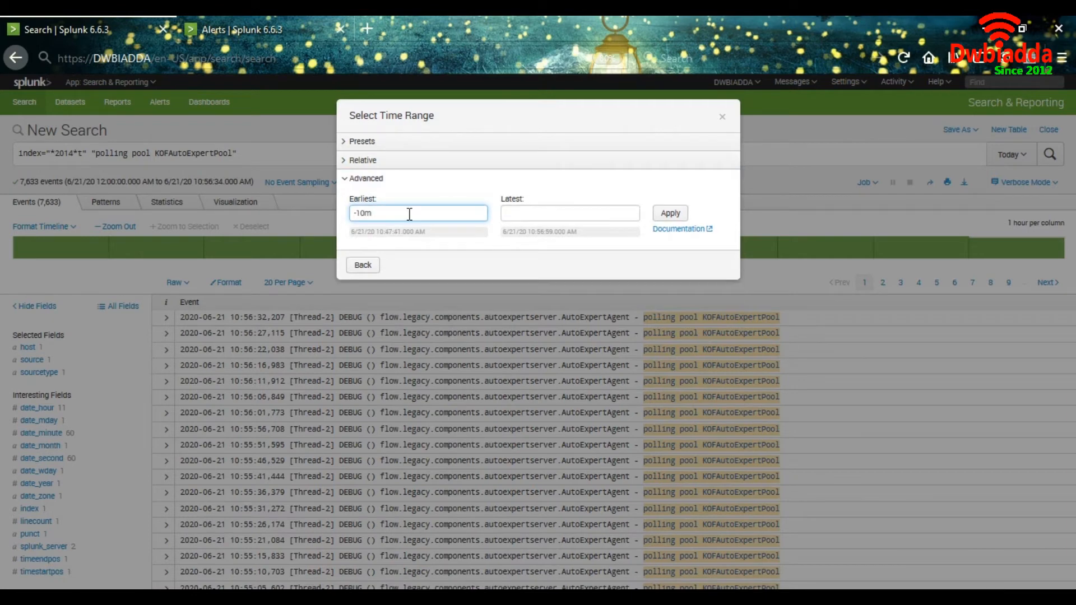
{"action": "type", "text": "@m"}
{"action": "left_click", "coordinate": [536, 216]}
{"action": "type", "text": "now"}
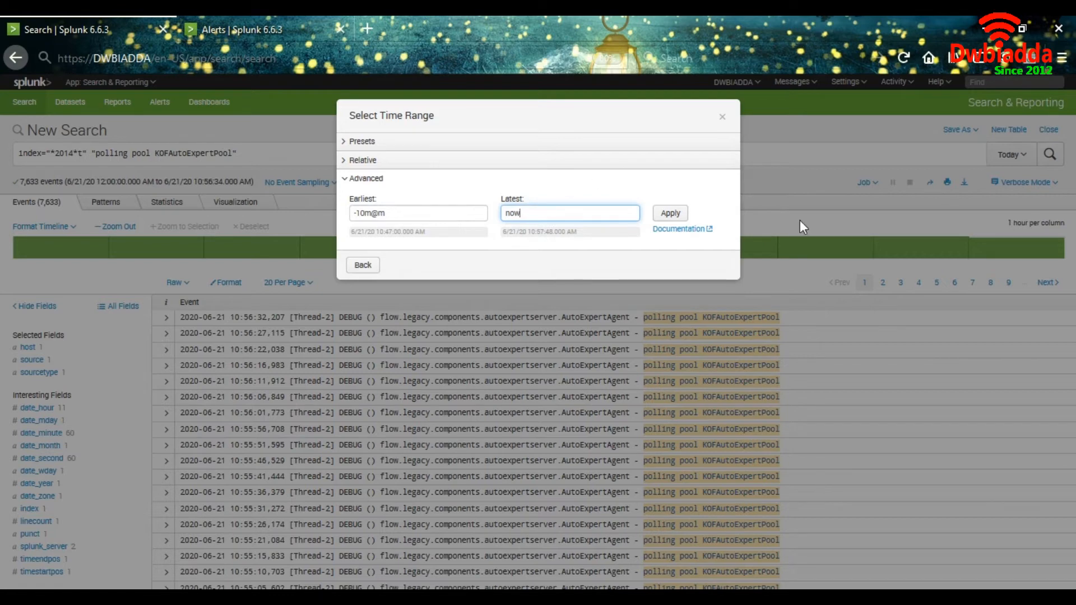
{"action": "left_click", "coordinate": [672, 213]}
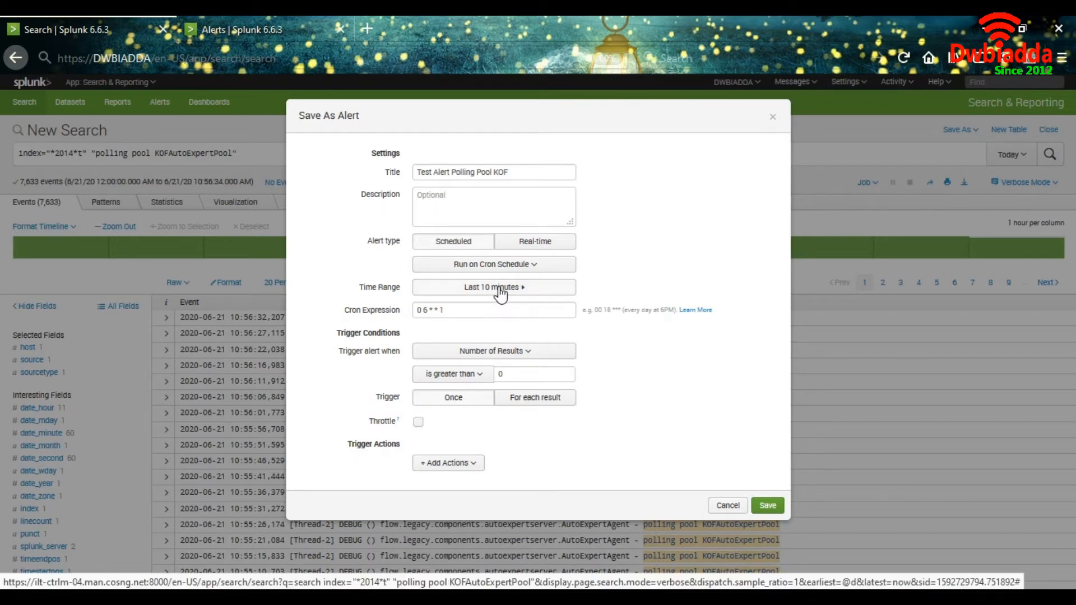
Replace the alert's cron expression with */5 * * * * so it runs every five minutes.
{"action": "left_click", "coordinate": [473, 309]}
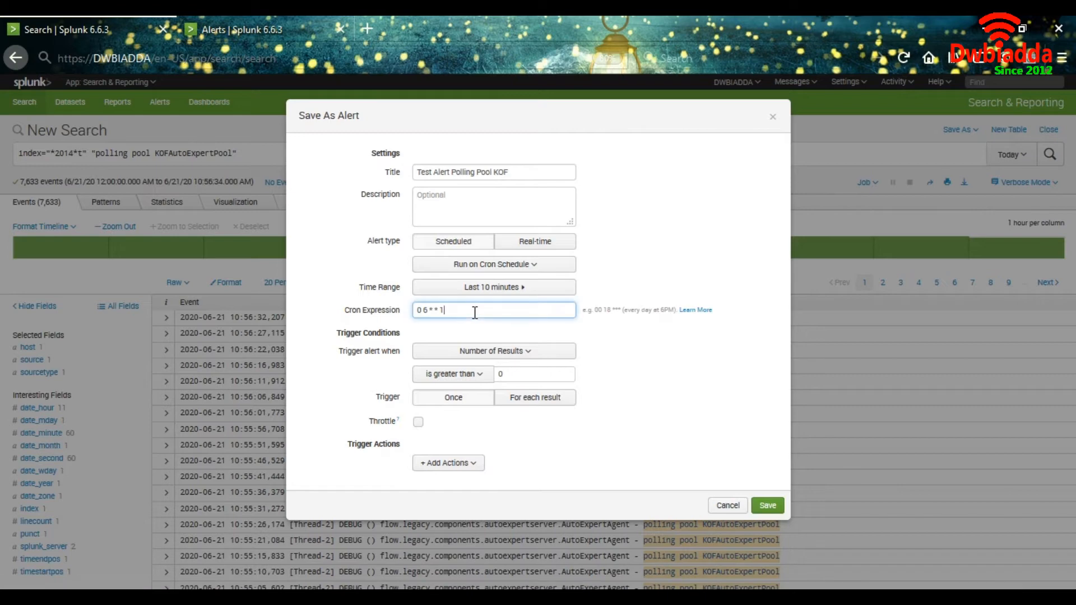
{"action": "key", "text": "ctrl+a"}
{"action": "type", "text": "*/5"}
{"action": "type", "text": "* * *"}
Set the trigger condition to number of results greater than 5.
{"action": "left_click", "coordinate": [513, 353]}
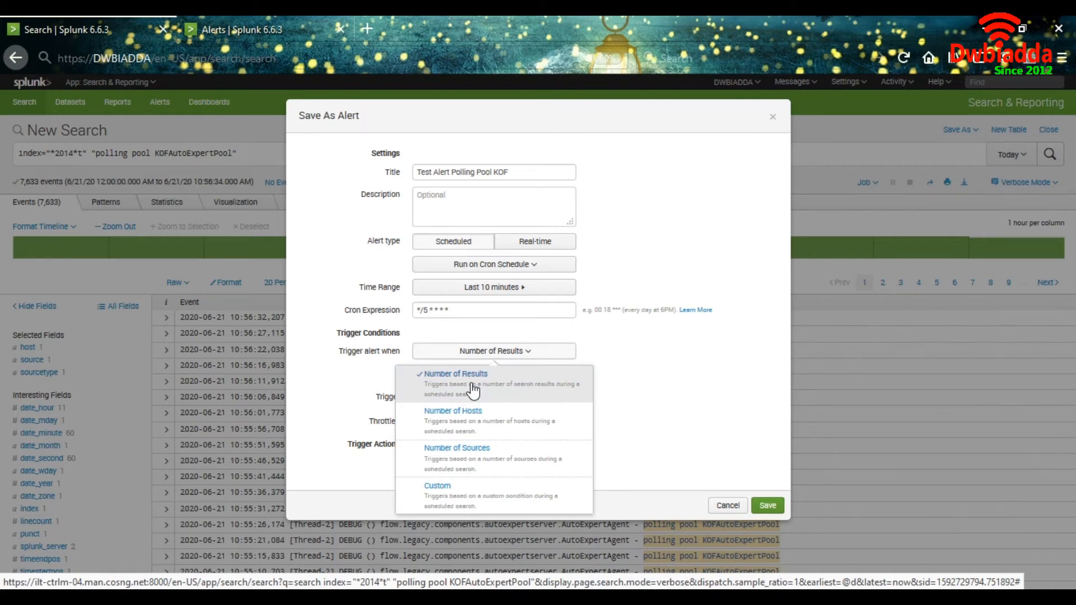
{"action": "left_click", "coordinate": [472, 390]}
{"action": "left_click", "coordinate": [516, 375]}
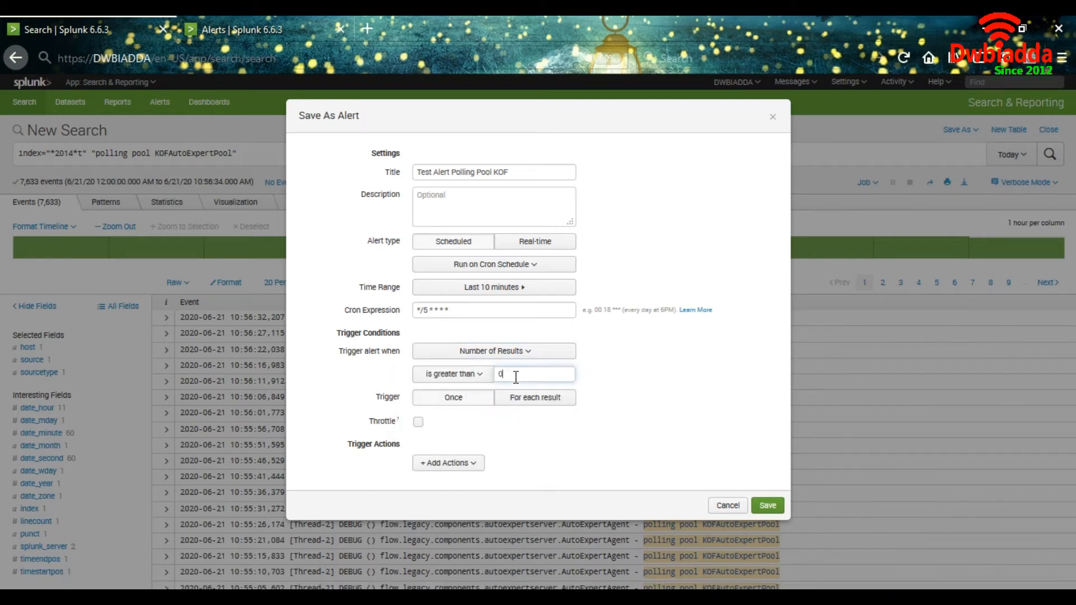
{"action": "key", "text": "BackSpace"}
{"action": "type", "text": "5"}
Add the Add to Triggered Alerts action with High severity.
{"action": "left_click", "coordinate": [450, 464]}
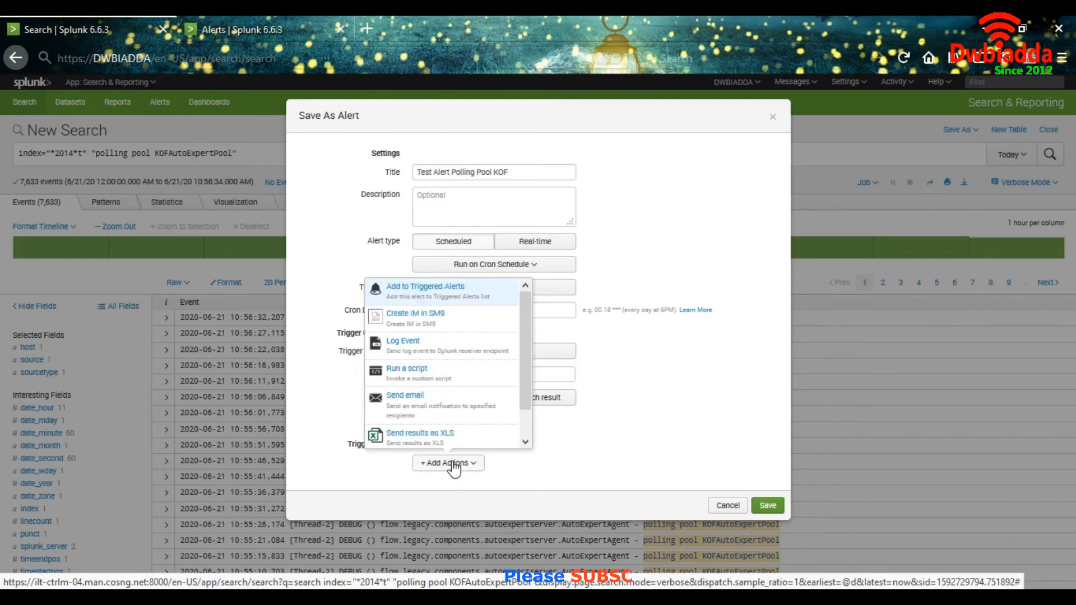
{"action": "left_click", "coordinate": [472, 303]}
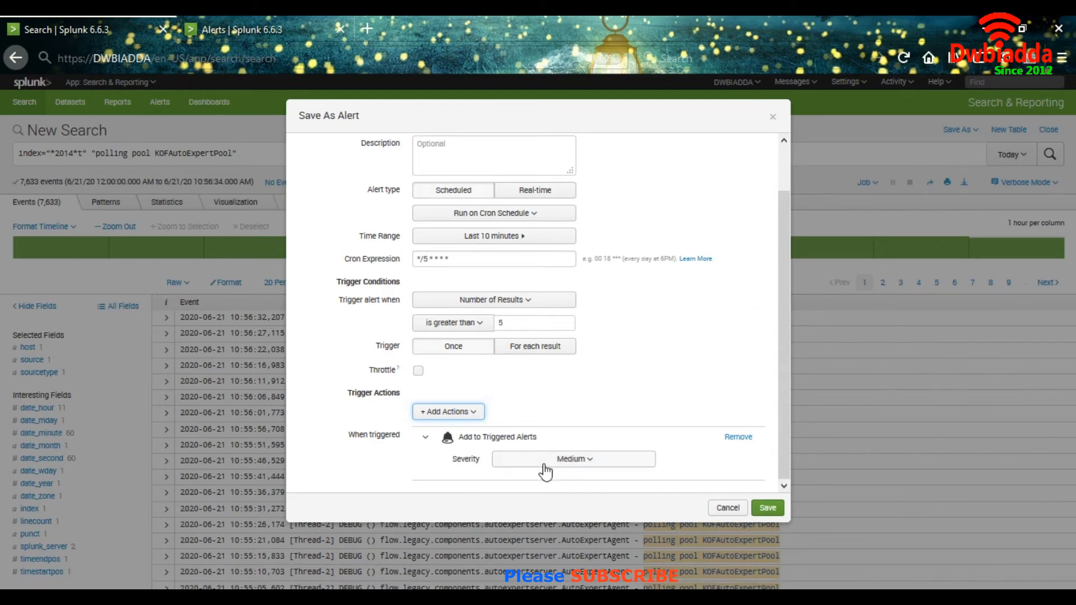
{"action": "left_click", "coordinate": [579, 462]}
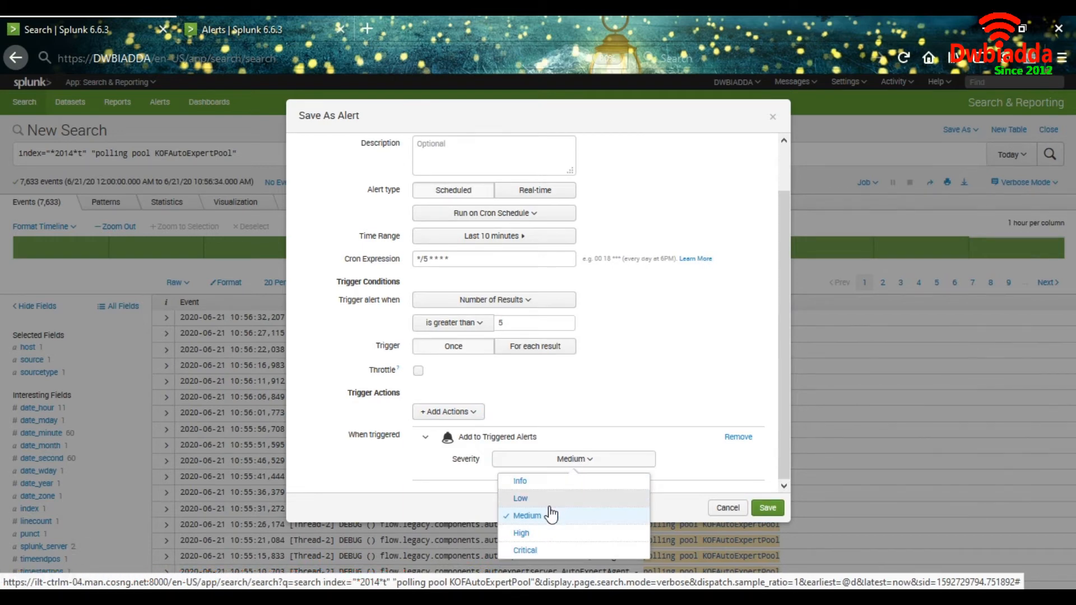
{"action": "left_click", "coordinate": [525, 533]}
Review the other available trigger actions without adding one, then save the alert and dismiss the confirmation.
{"action": "left_click", "coordinate": [436, 414]}
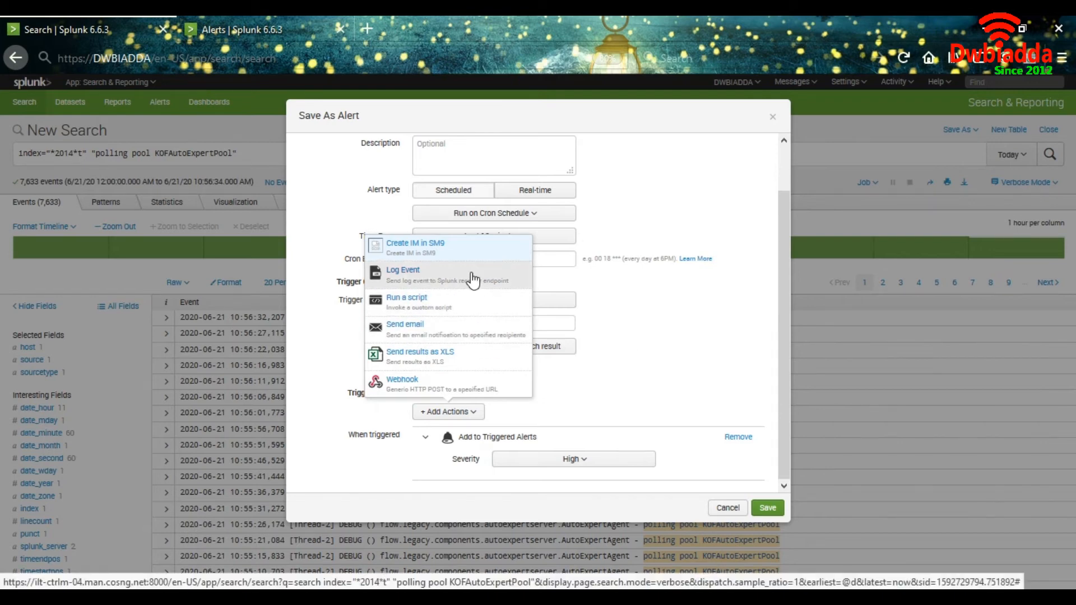
{"action": "left_click", "coordinate": [669, 399]}
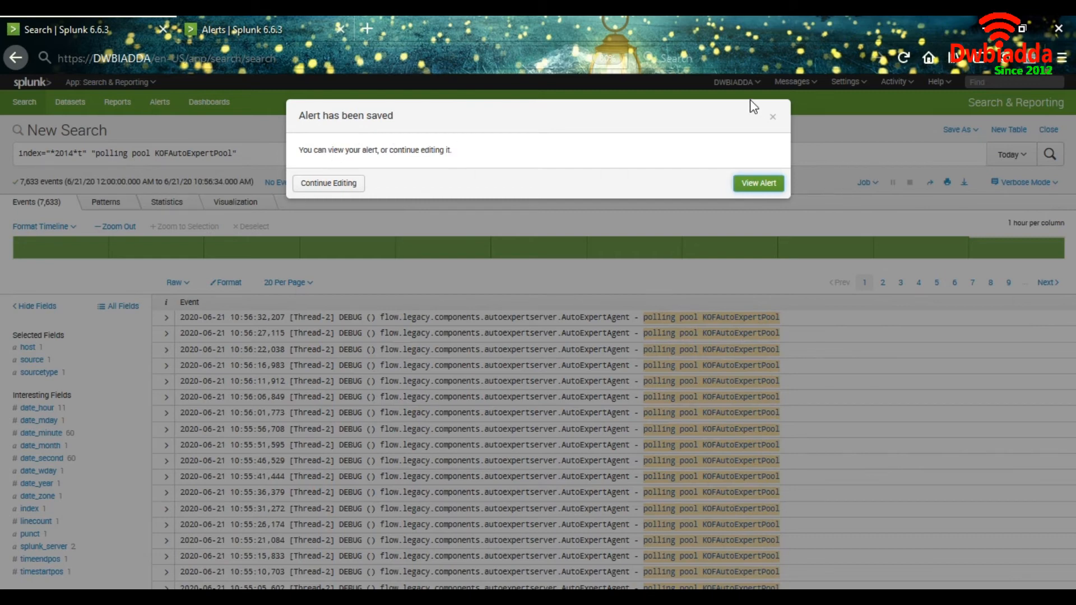
{"action": "left_click", "coordinate": [771, 120]}
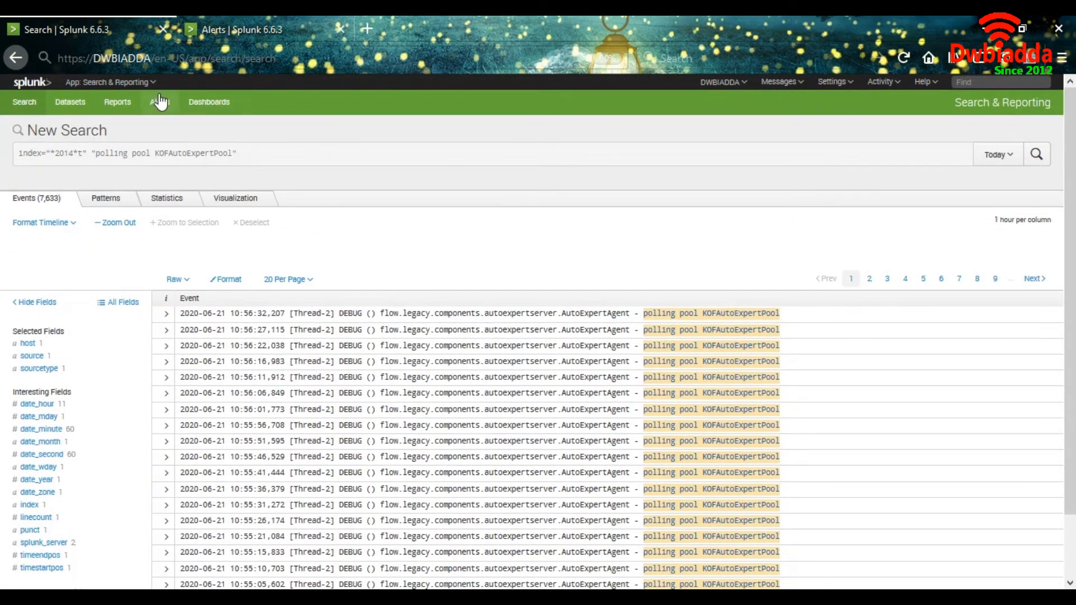
Filter the alerts list by "test" and open Test Alert Polling Pool KOF in a new browser tab.
{"action": "left_click", "coordinate": [230, 28]}
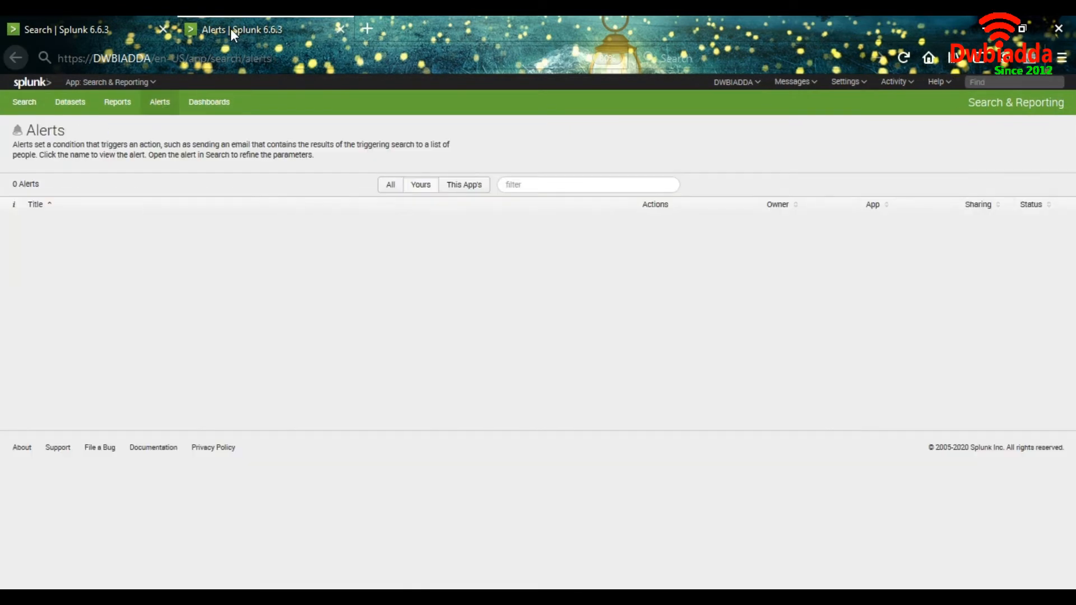
{"action": "left_click", "coordinate": [527, 184]}
{"action": "type", "text": "test"}
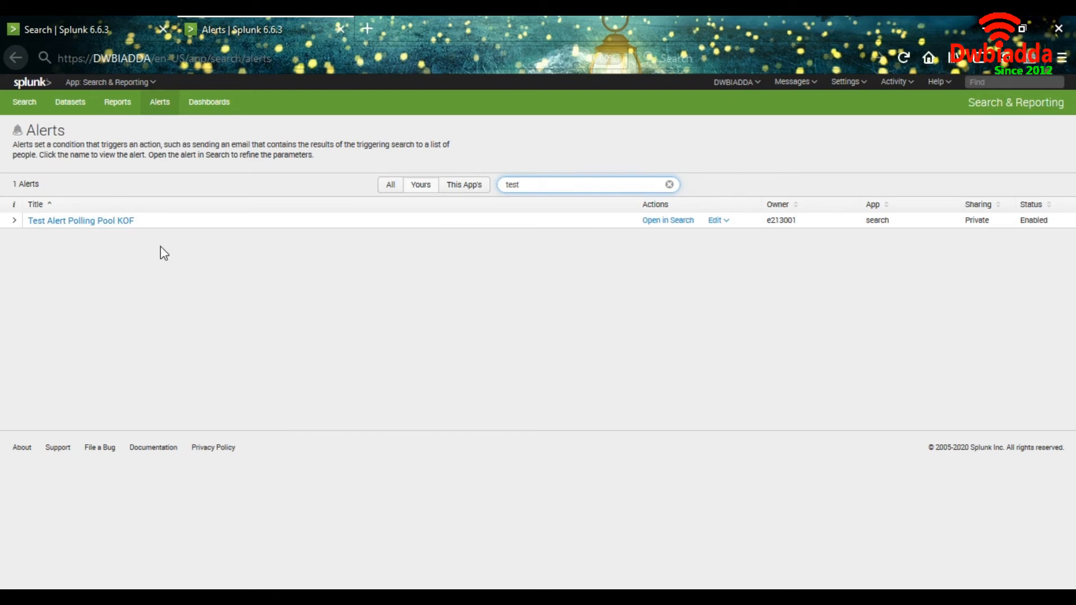
{"action": "right_click", "coordinate": [89, 224]}
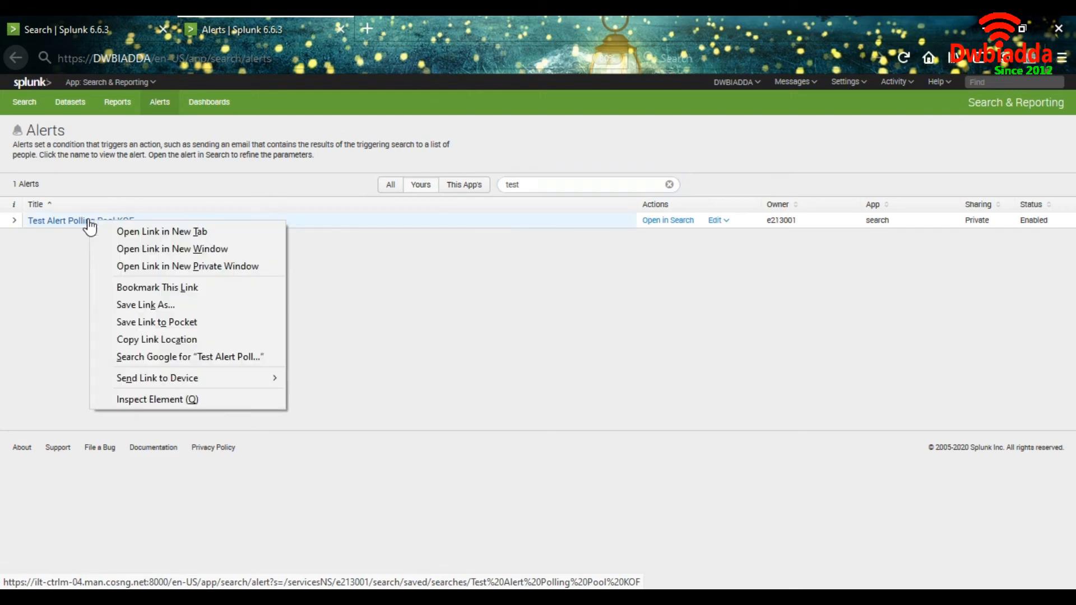
{"action": "left_click", "coordinate": [119, 230]}
{"action": "key", "text": "ctrl+Tab"}
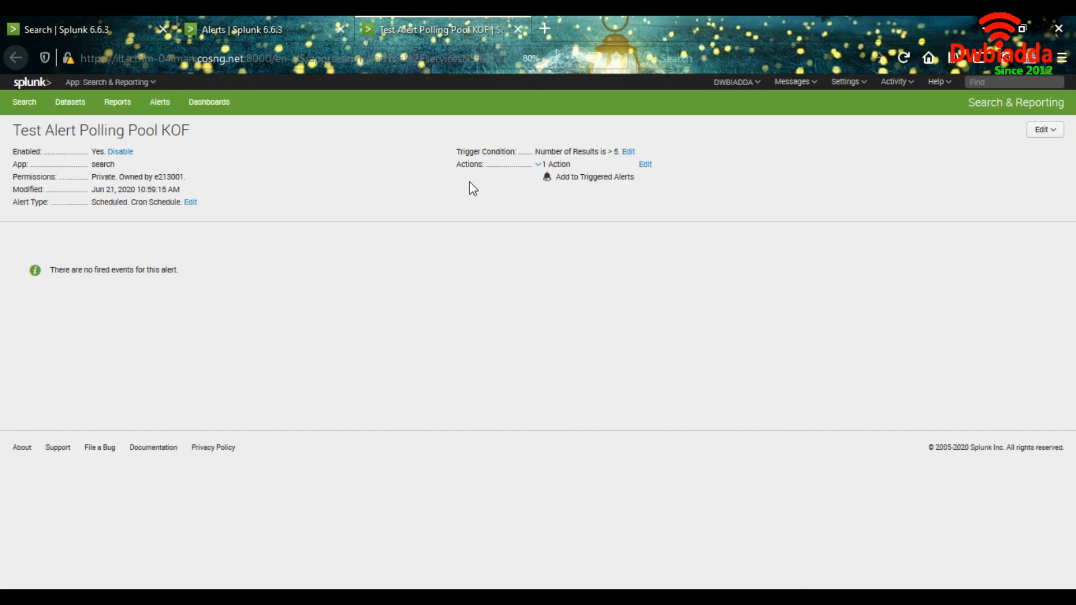
Change the alert's cron expression to */10 * * * * and save the edited alert.
{"action": "left_click", "coordinate": [191, 202]}
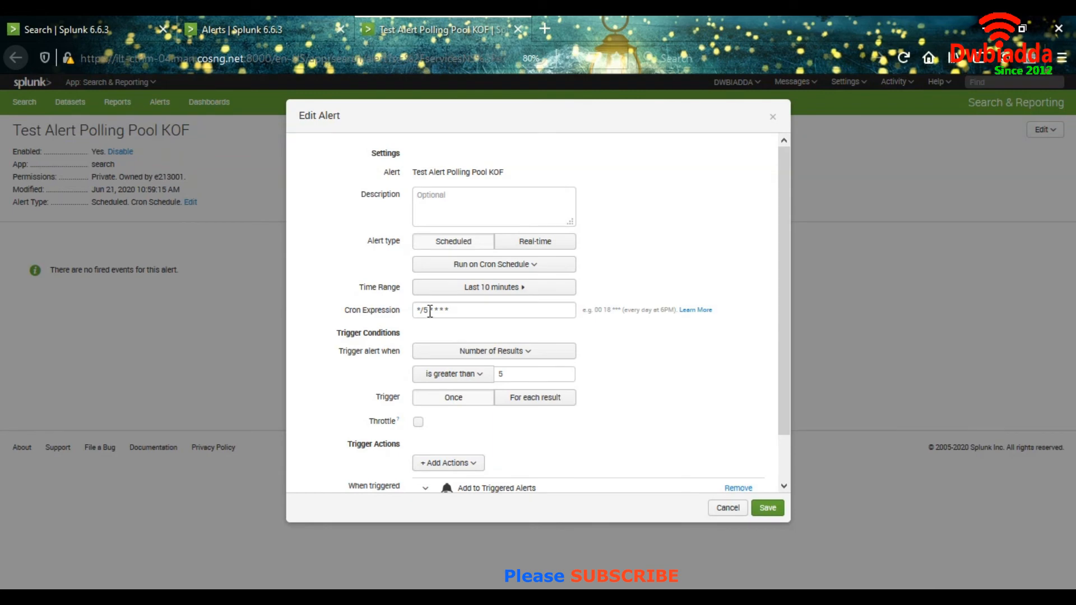
{"action": "left_click", "coordinate": [429, 311]}
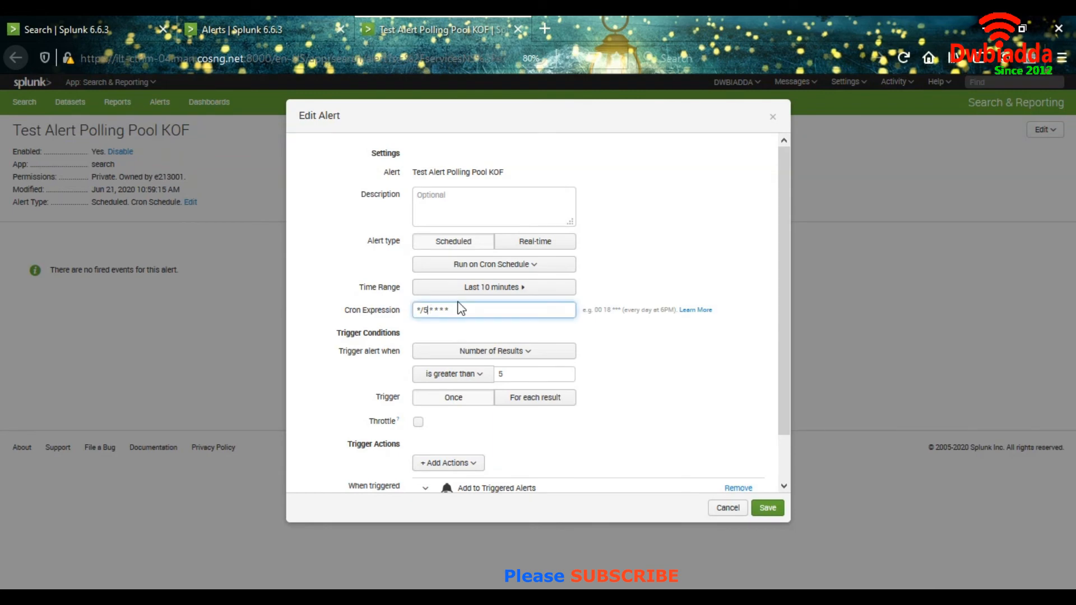
{"action": "key", "text": "BackSpace"}
{"action": "type", "text": "10"}
{"action": "left_click", "coordinate": [767, 507]}
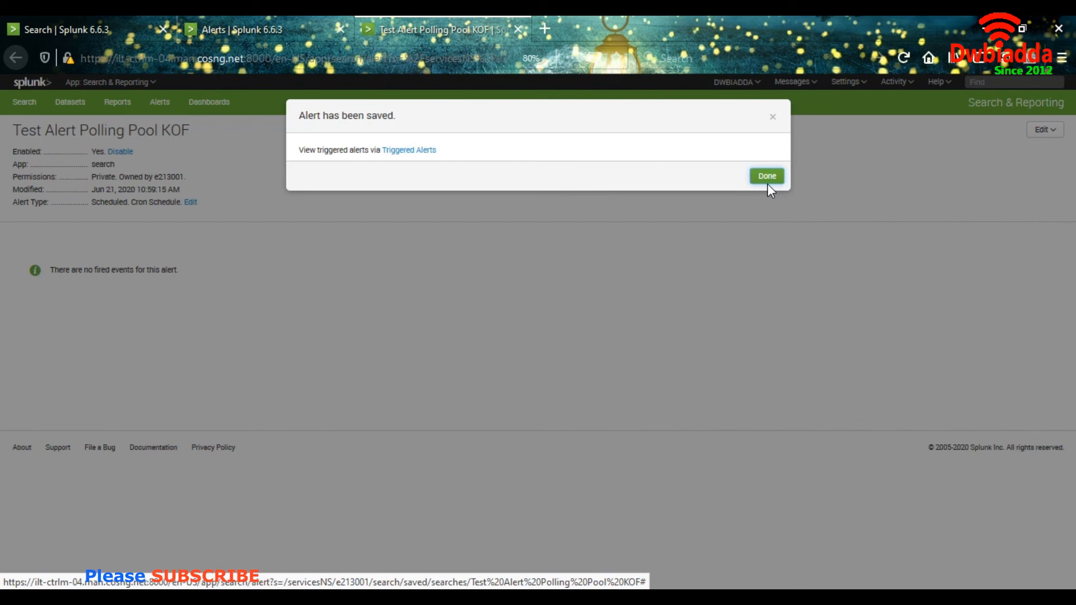
{"action": "left_click", "coordinate": [767, 176]}
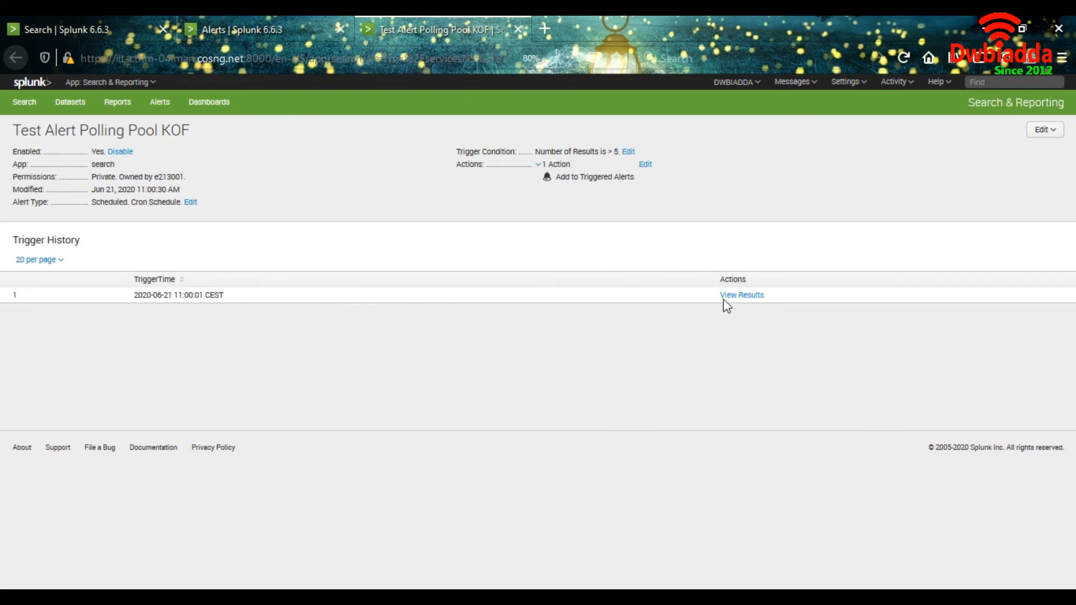
View the results of the alert's trigger history entry and examine their time range and event count.
{"action": "left_click", "coordinate": [744, 296]}
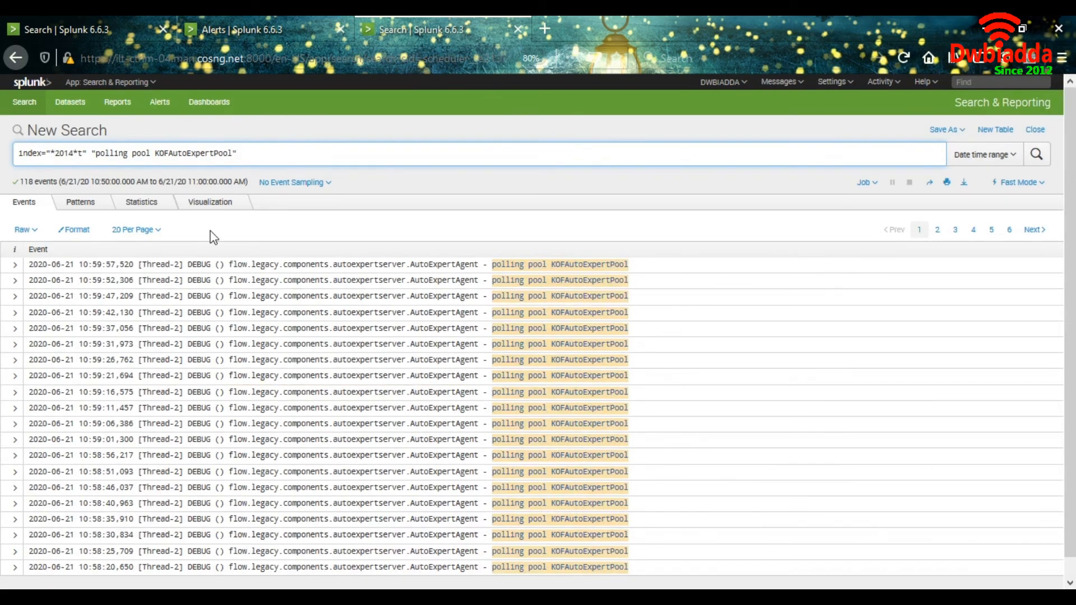
{"action": "left_click_drag", "start_coordinate": [91, 180], "coordinate": [142, 182]}
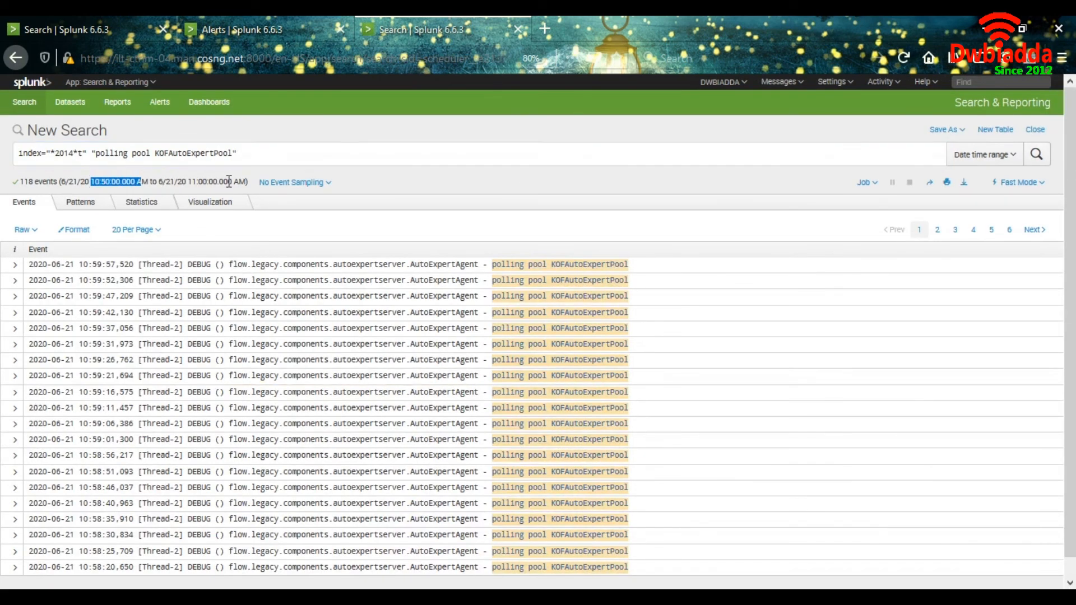
{"action": "triple_click", "coordinate": [31, 182]}
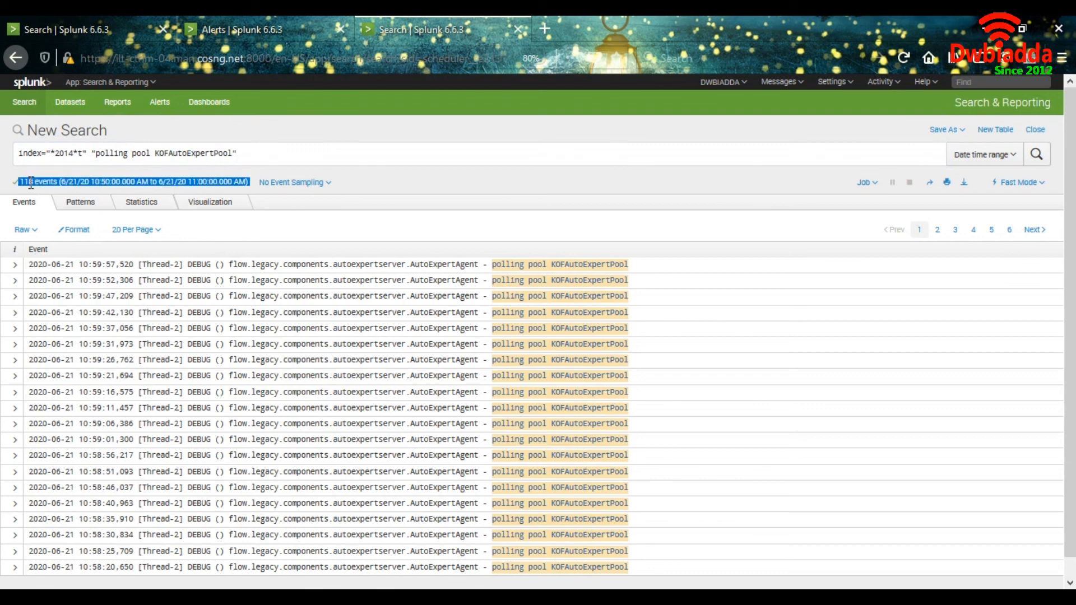